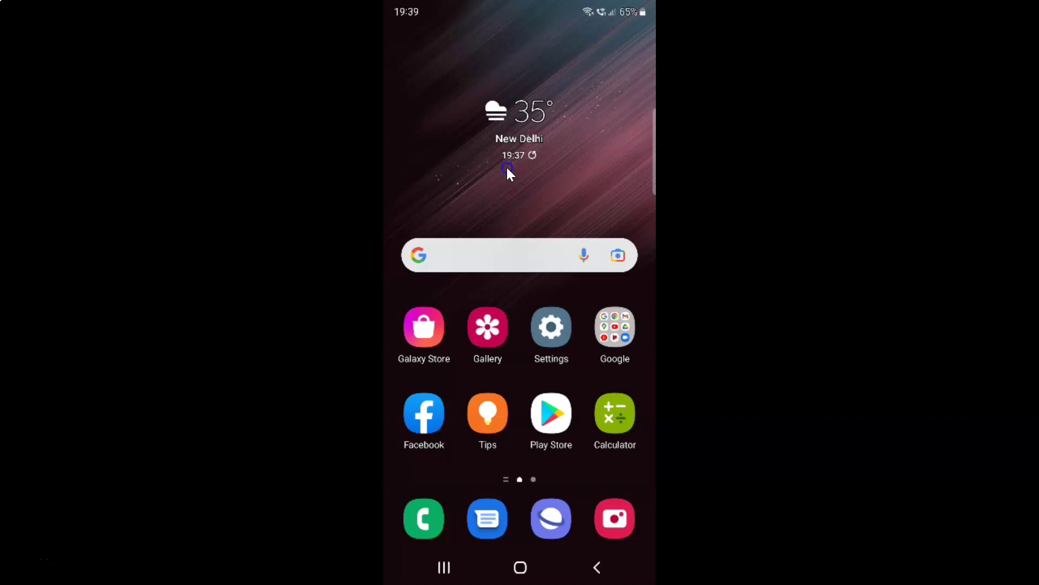
# Swipe up on the home screen to bring up the full app drawer
pyautogui.click(412, 49)
pyautogui.click(533, 192)
pyautogui.scroll(-2, 533, 374)
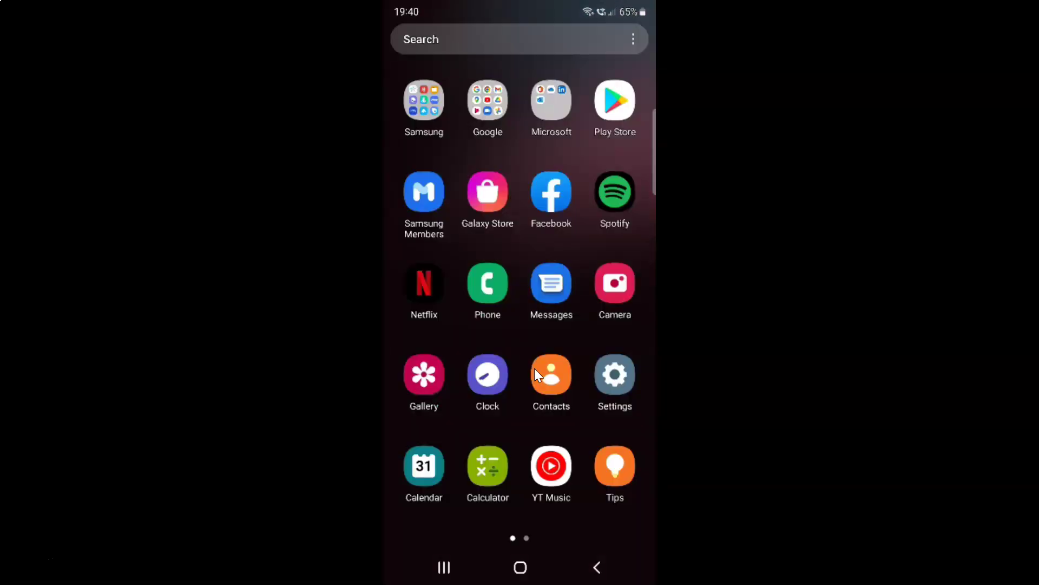
# Launch My Files from the Samsung folder in the app drawer
pyautogui.click(425, 109)
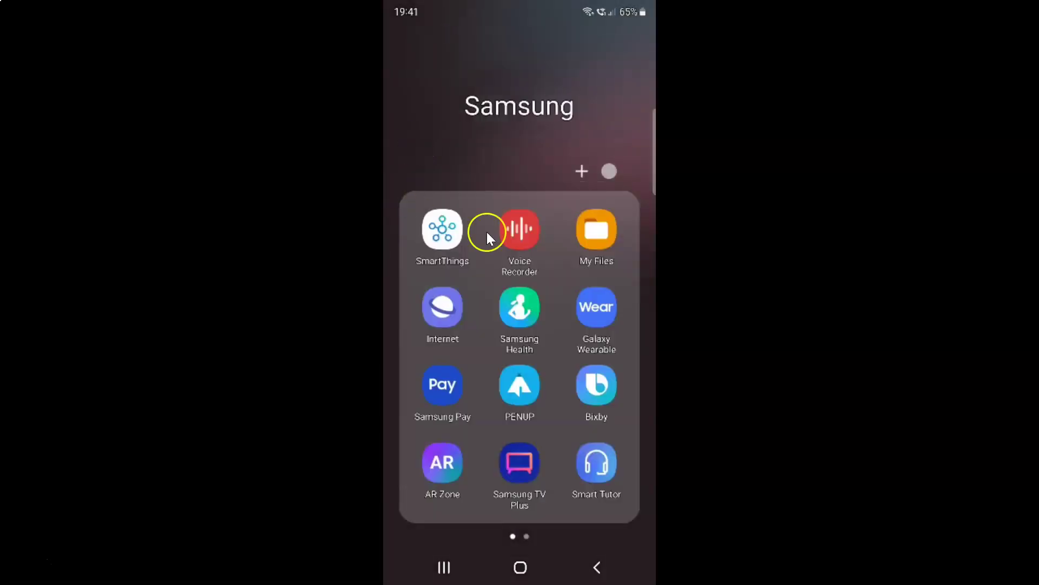
pyautogui.click(606, 233)
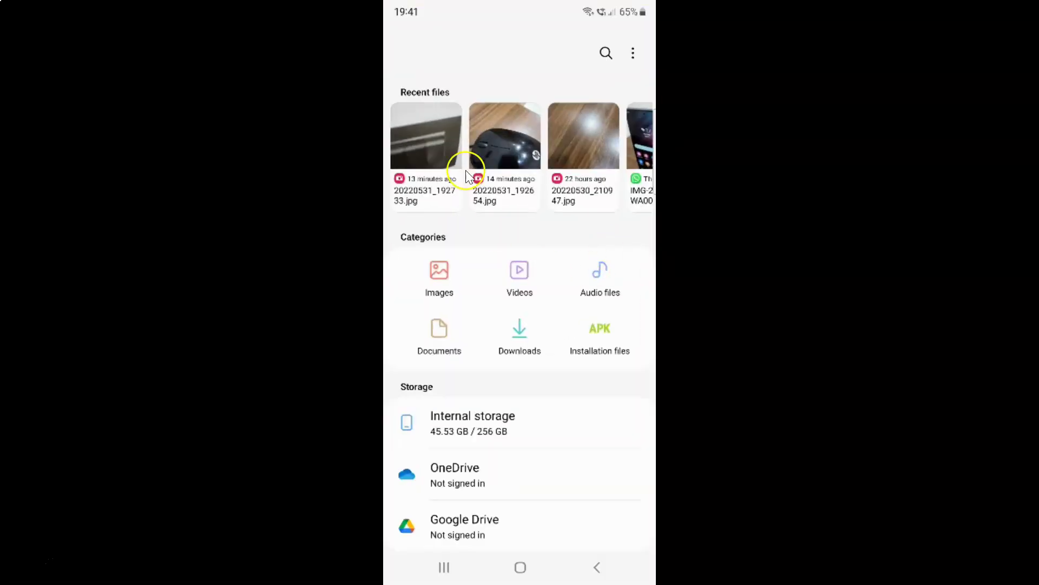
pyautogui.click(602, 276)
pyautogui.hscroll(2, 513, 124)
pyautogui.hscroll(-2, 513, 124)
# Choose Clear Recent files list from the My Files overflow menu
pyautogui.click(634, 53)
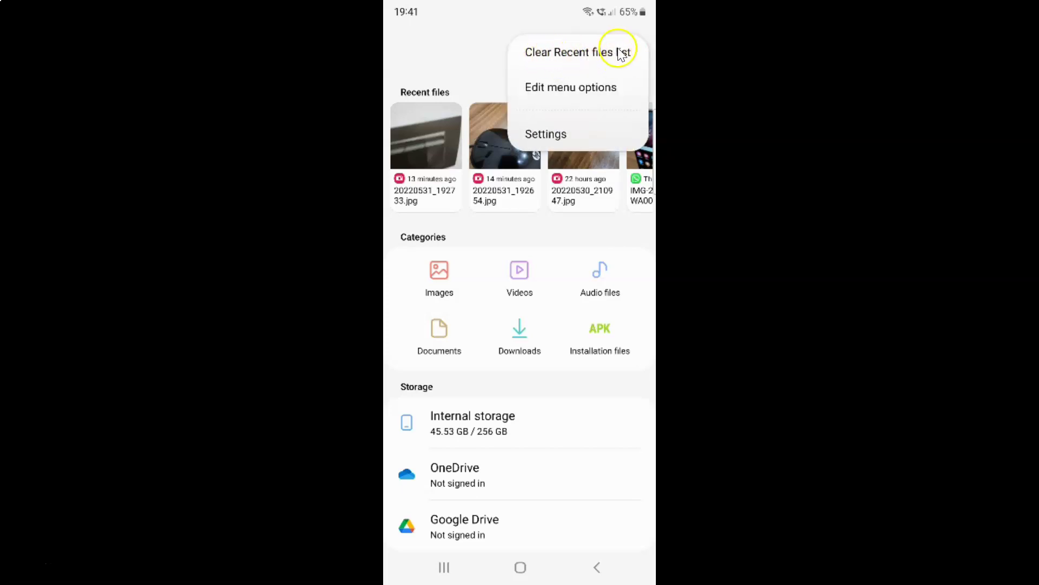
pyautogui.click(585, 64)
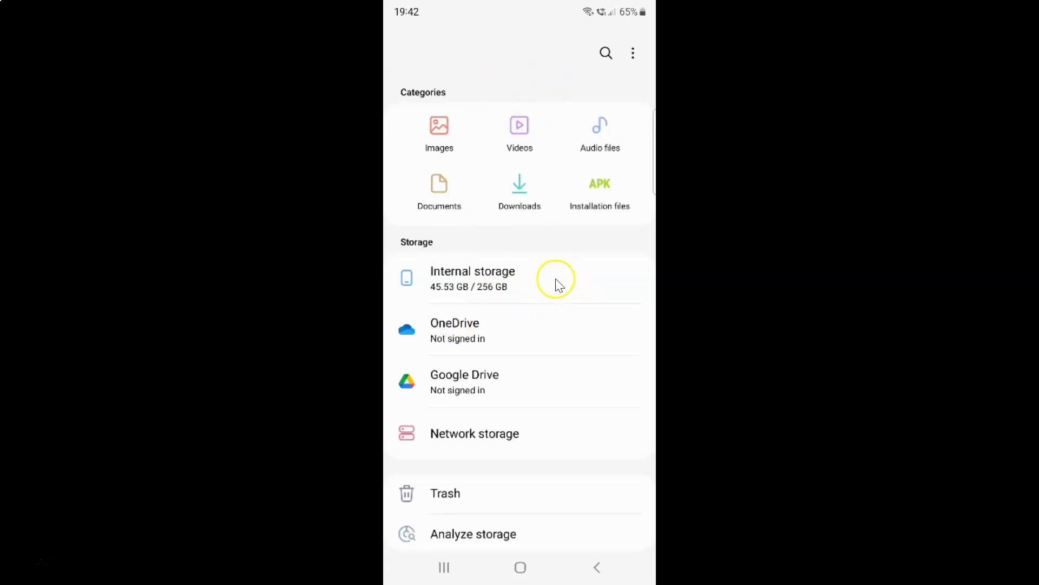
# Close all running apps, including My Files, from the recent apps overview
pyautogui.hotkey('alt', 'Tab')
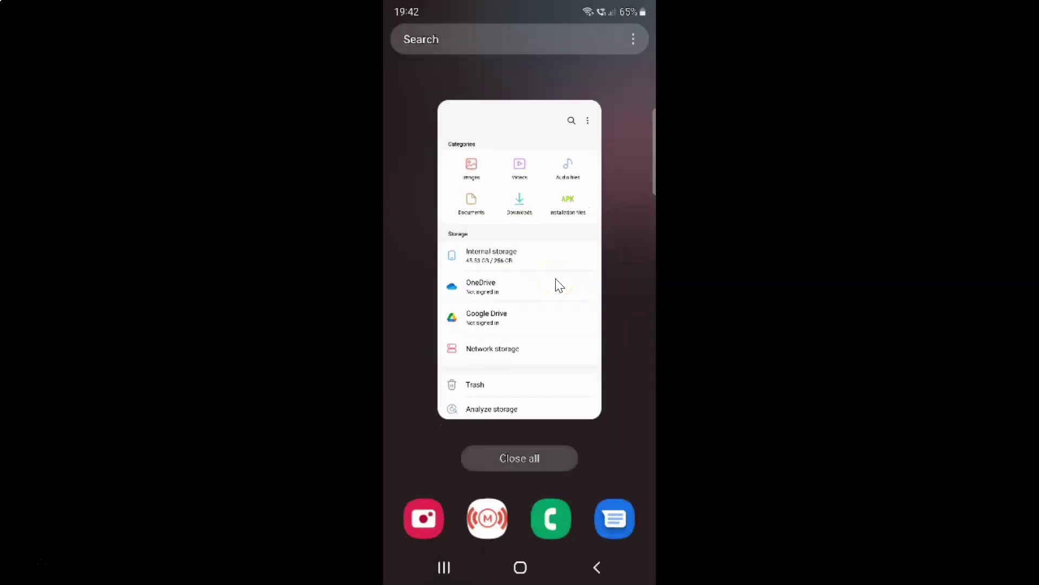
pyautogui.press('super+Return')
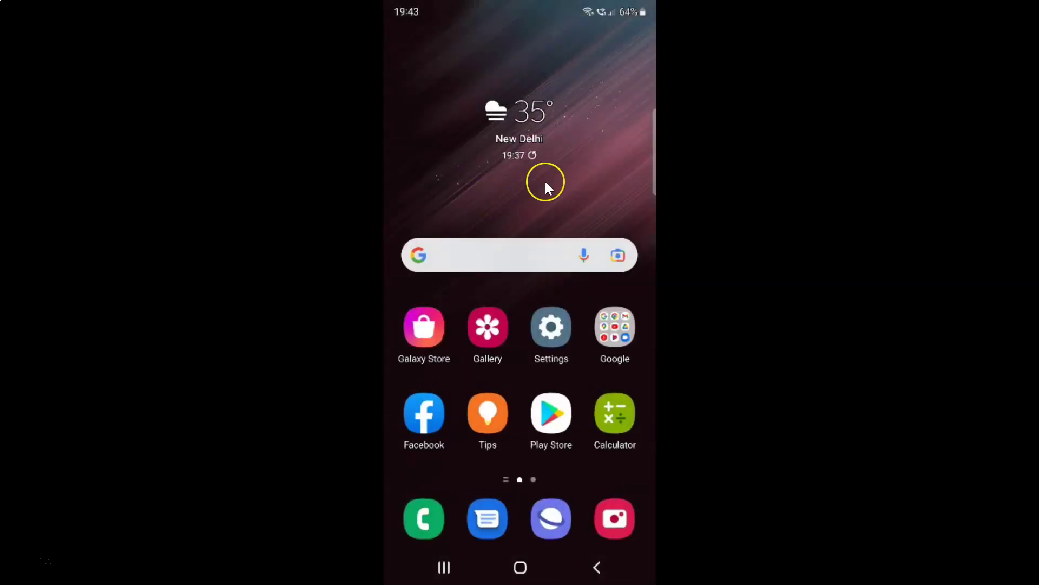